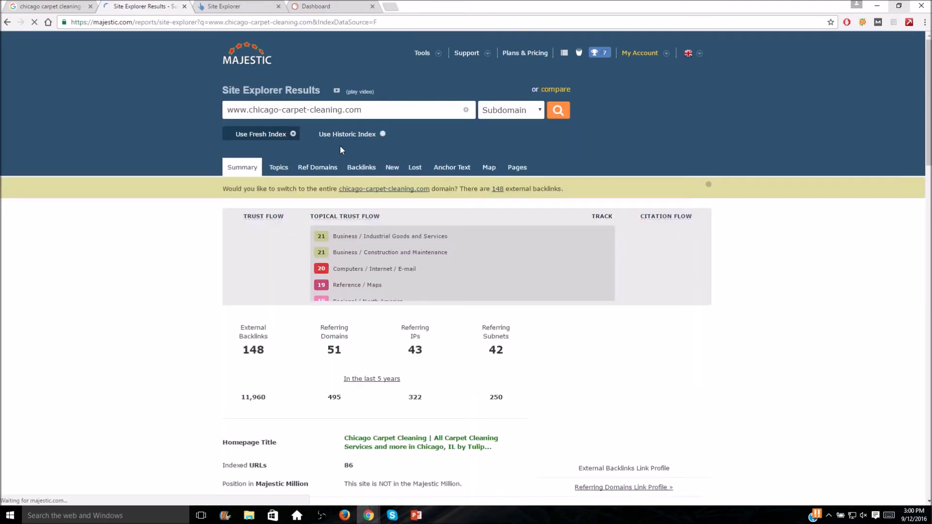
left_click(505, 111)
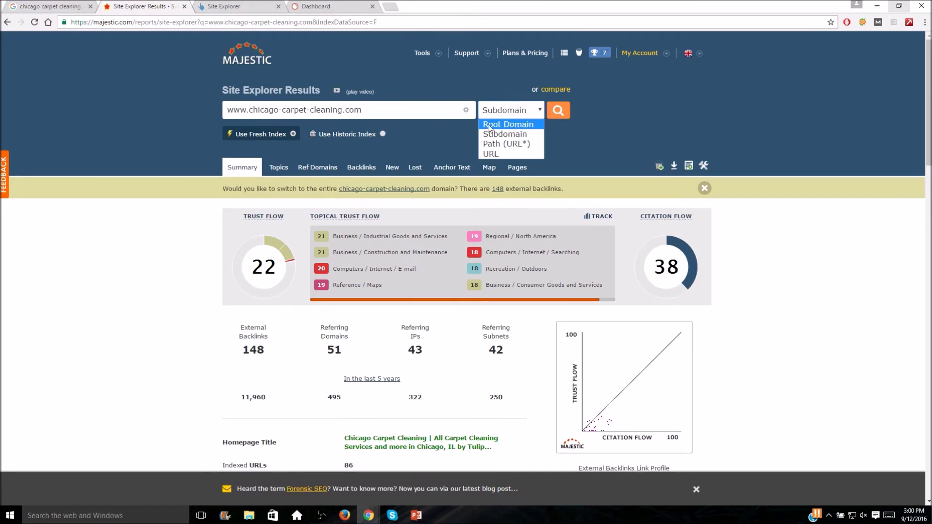
left_click(513, 145)
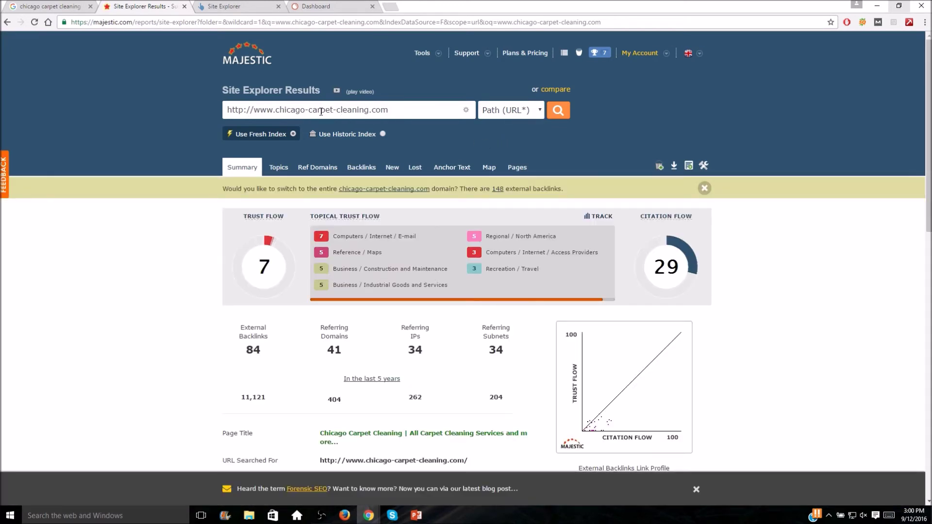
left_click(500, 111)
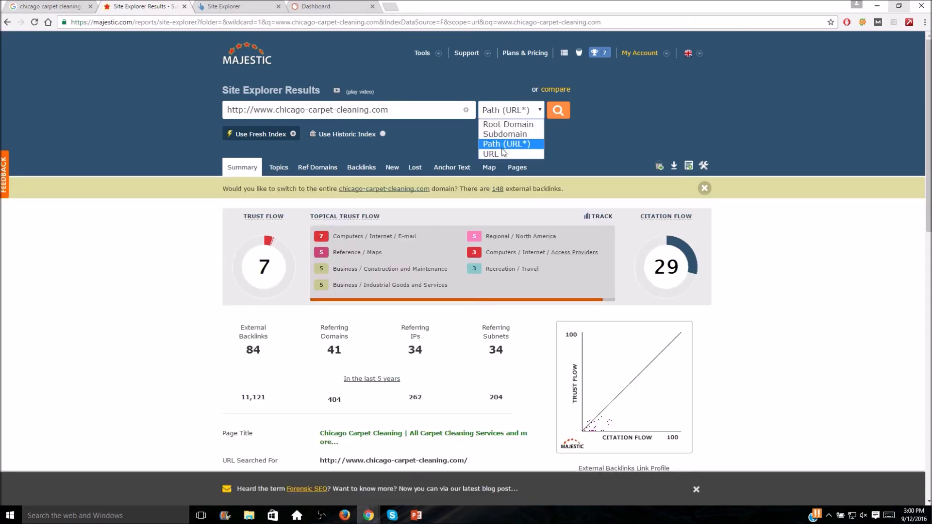
left_click(498, 155)
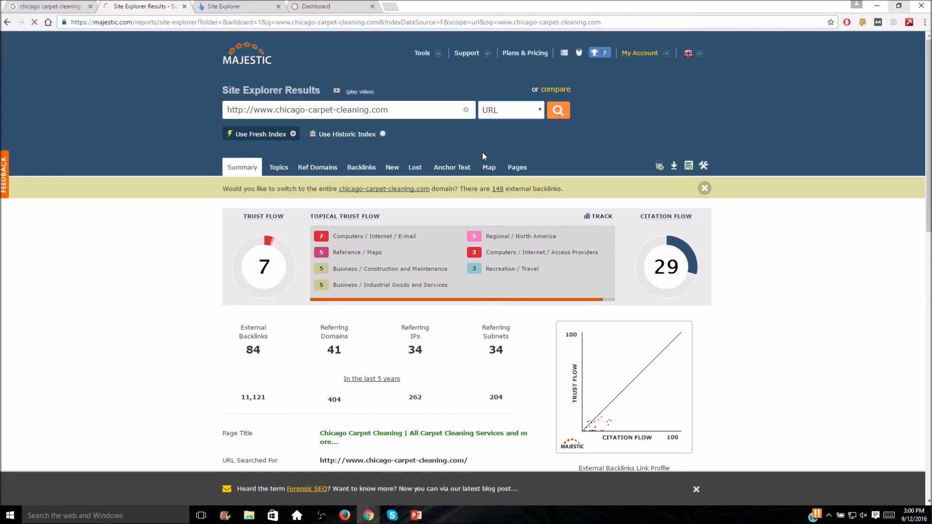
left_click(510, 110)
left_click(507, 130)
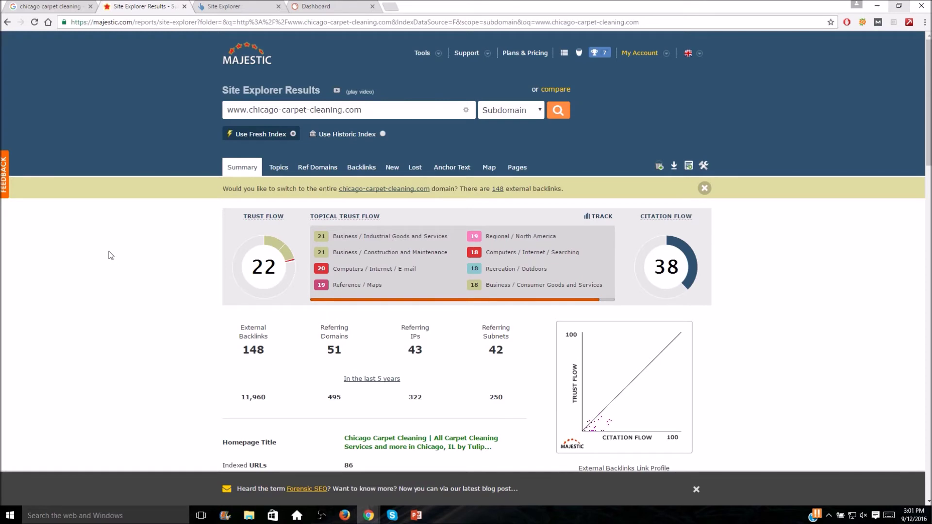
scroll(110, 254, "down", 3)
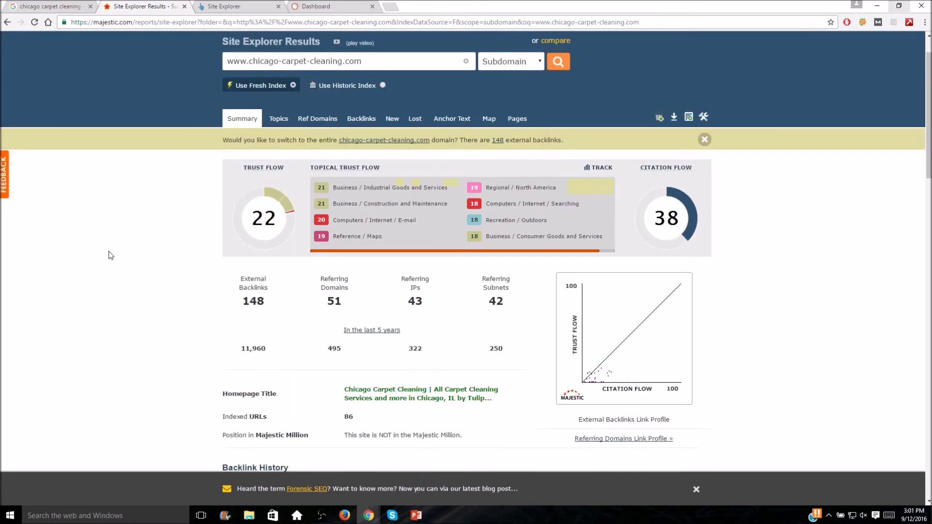
scroll(134, 243, "up", 2)
left_click(383, 85)
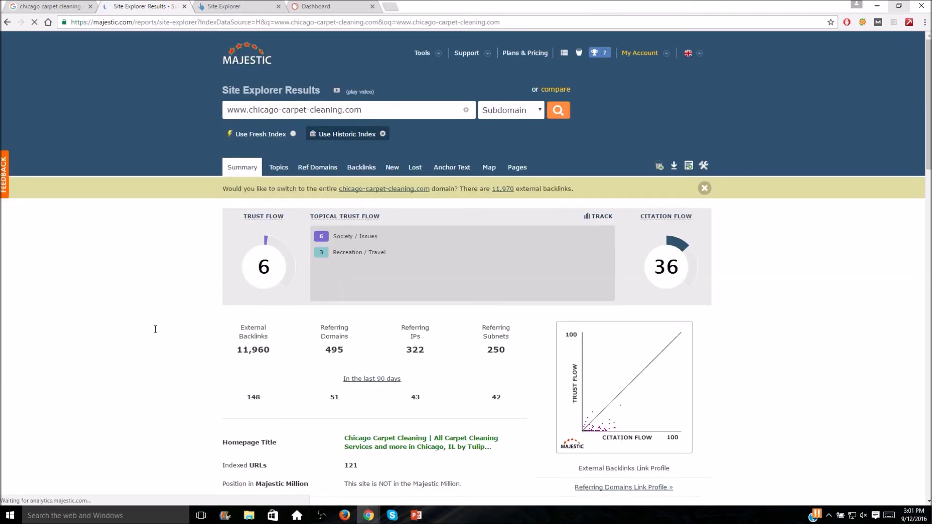
scroll(155, 329, "down", 15)
scroll(439, 256, "up", 4)
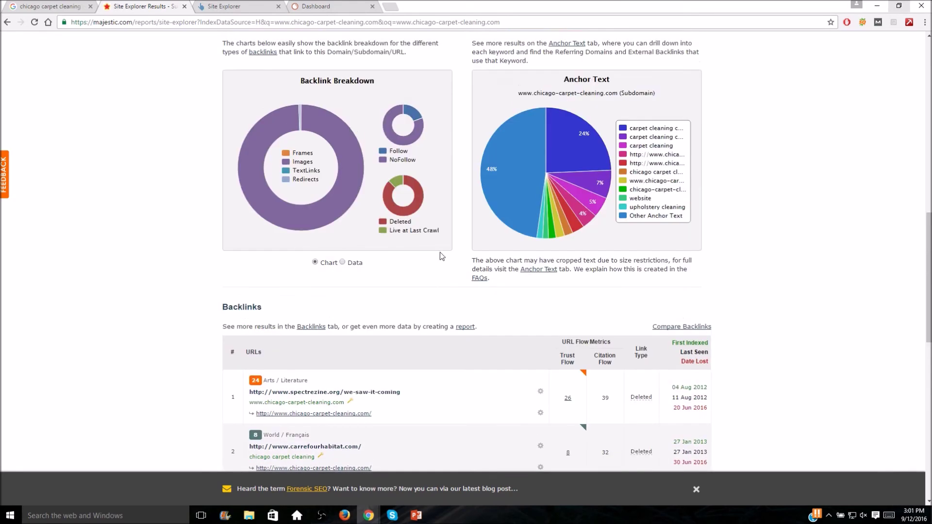
scroll(413, 217, "up", 12)
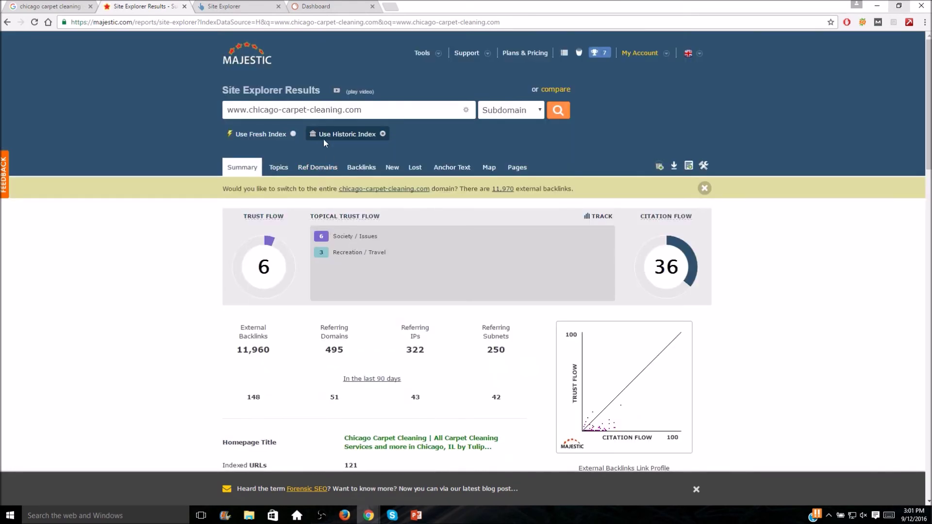
mouse_move(292, 141)
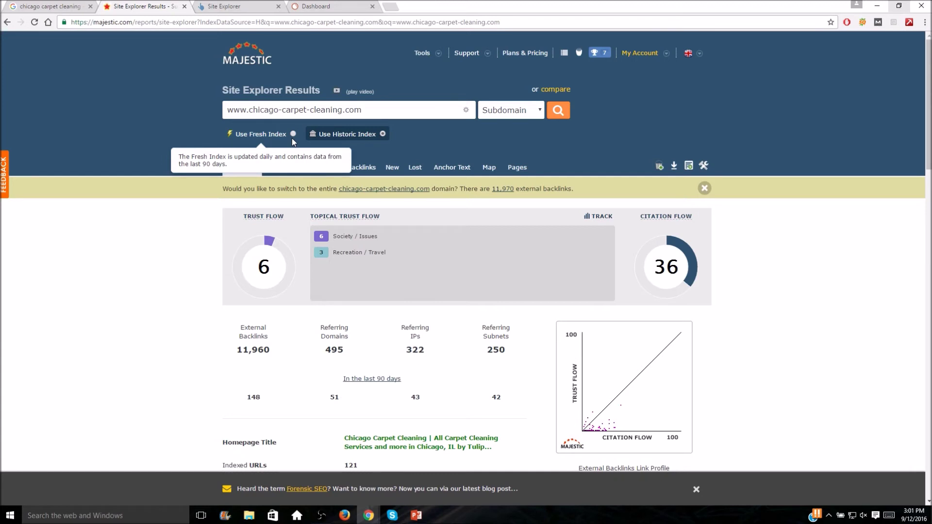
left_click(292, 138)
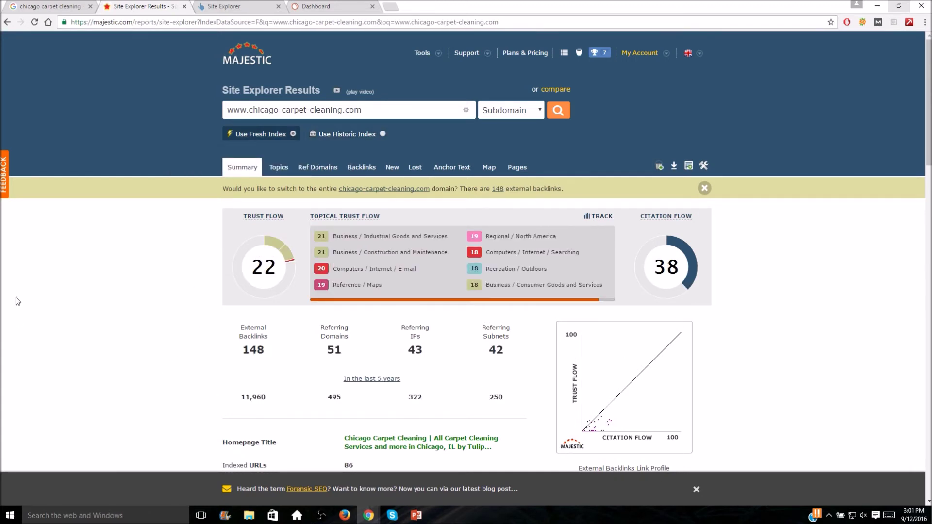
Step: Look over the Backlink Breakdown and Anchor Text charts, then open the full Backlinks report
scroll(119, 257, "down", 8)
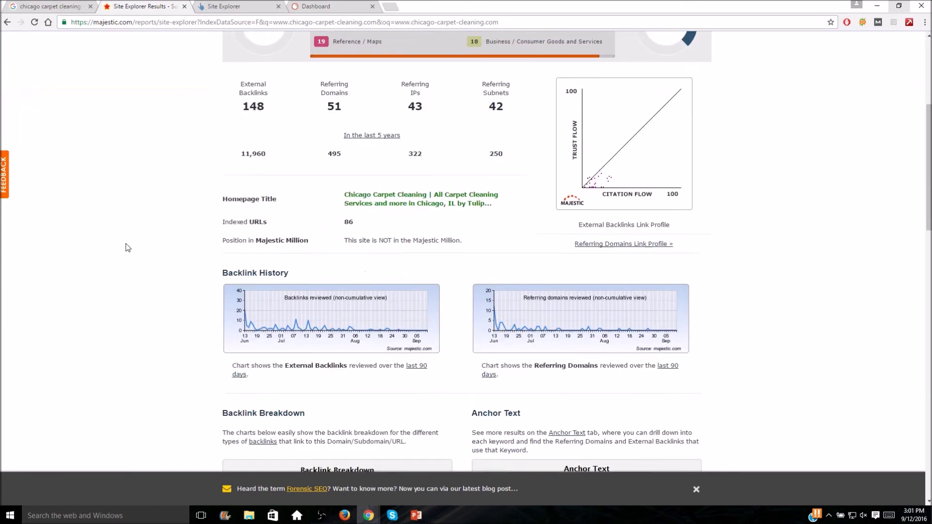
scroll(118, 246, "down", 5)
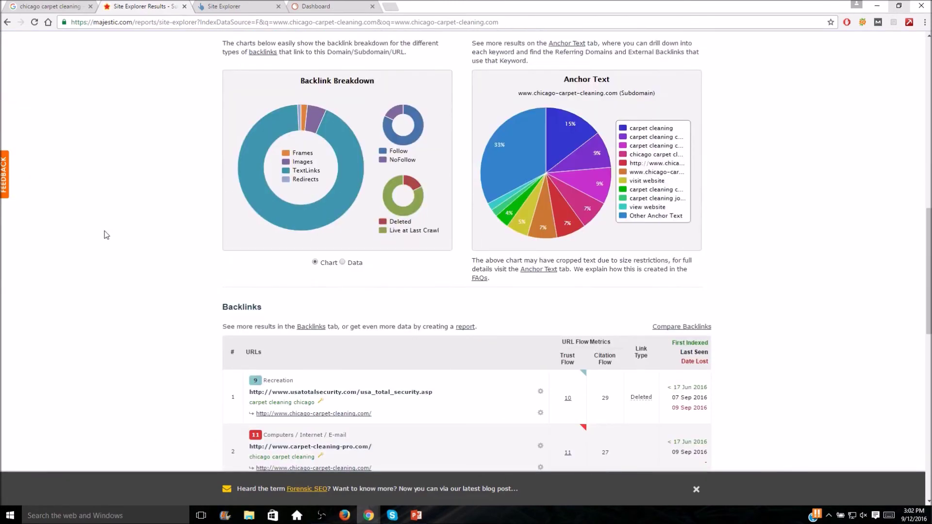
mouse_move(605, 195)
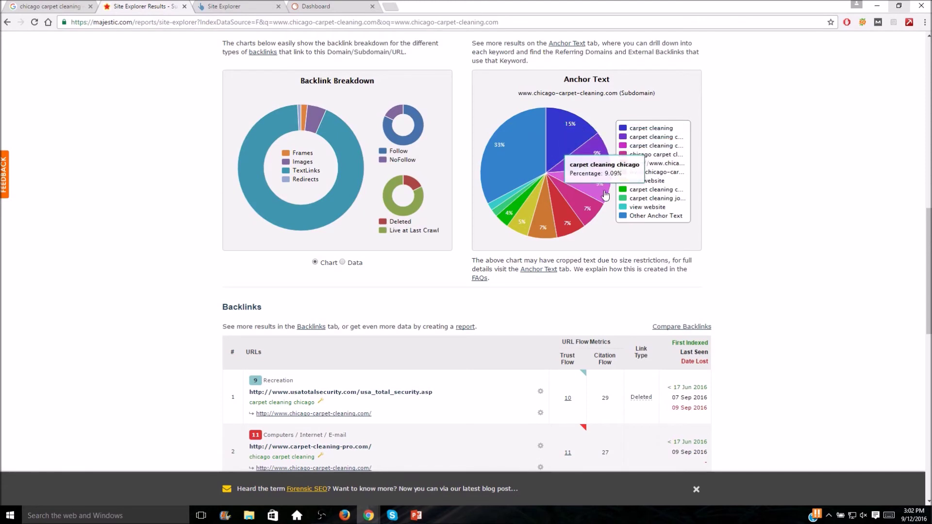
mouse_move(592, 222)
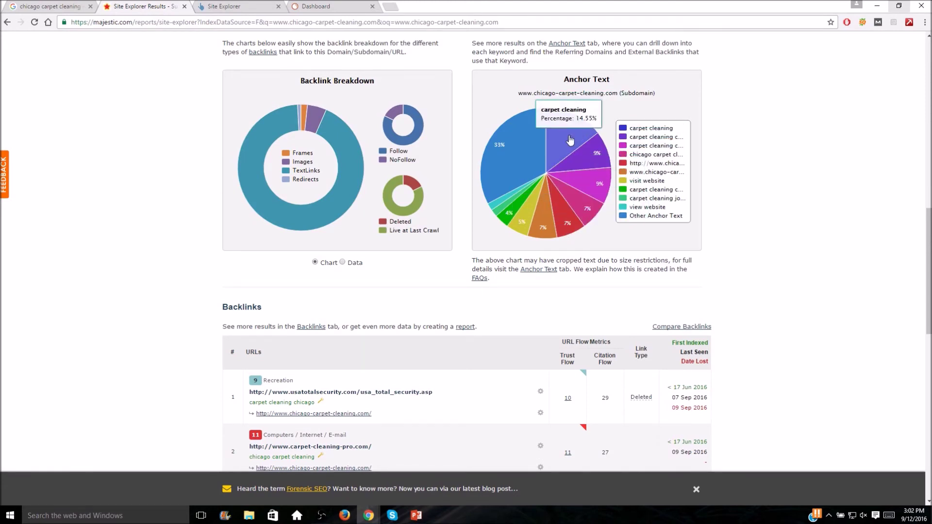
mouse_move(592, 163)
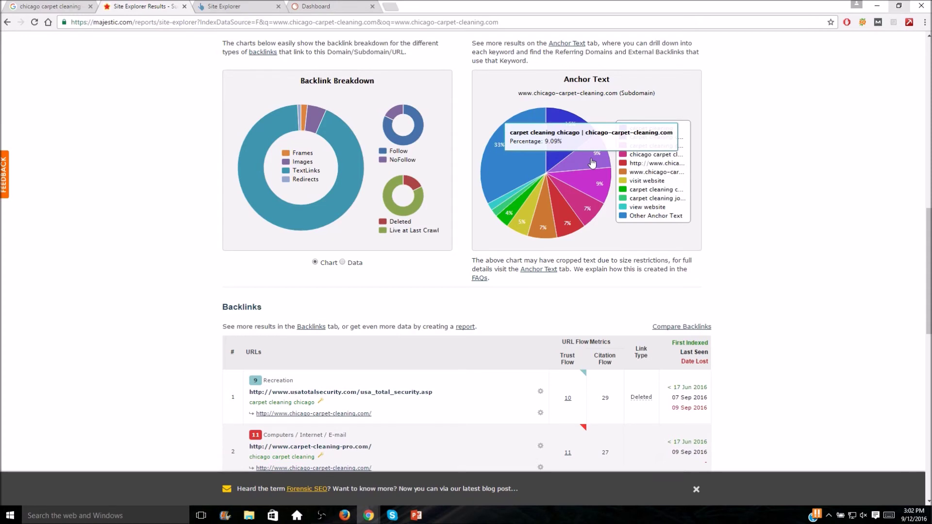
scroll(592, 163, "up", 10)
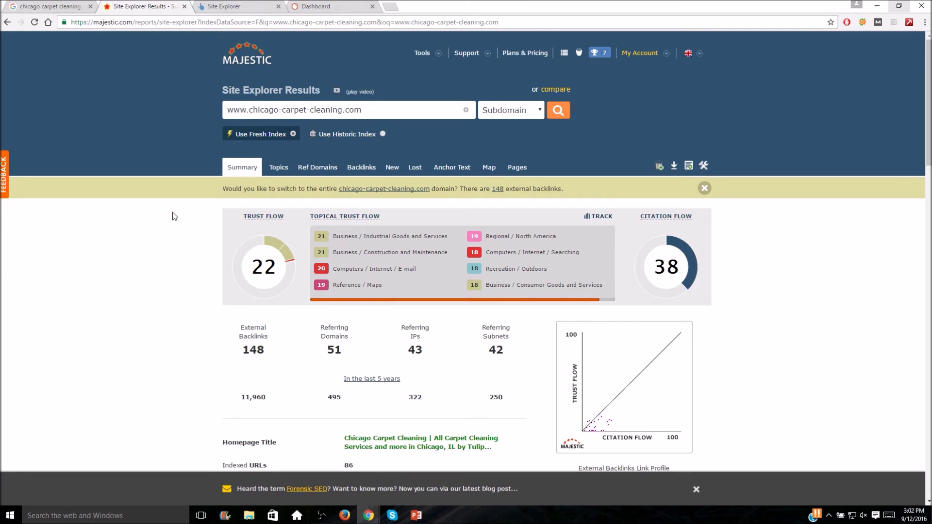
scroll(181, 212, "down", 18)
scroll(102, 221, "down", 1)
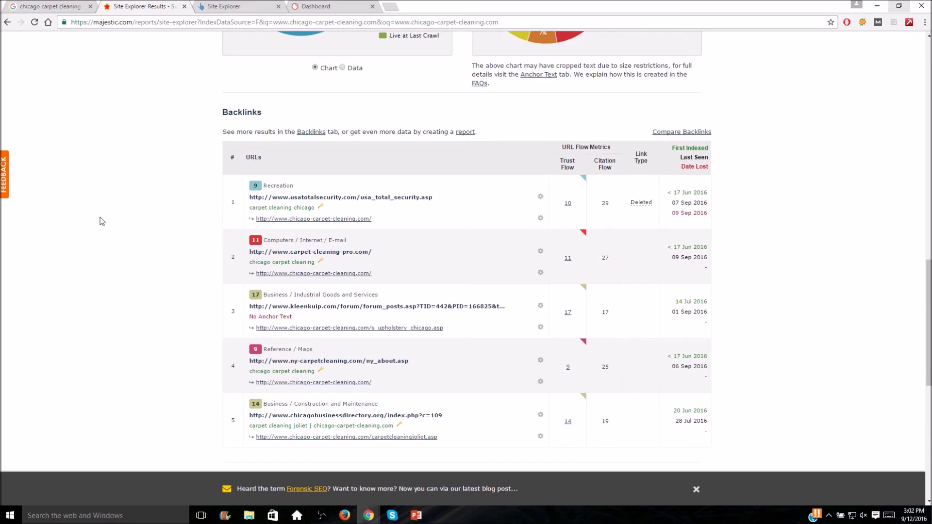
scroll(100, 213, "down", 1)
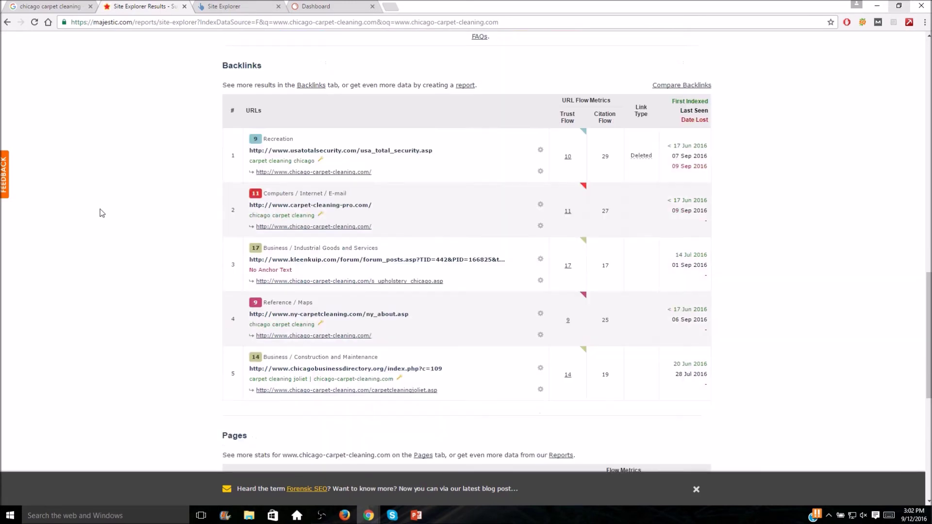
left_click(316, 84)
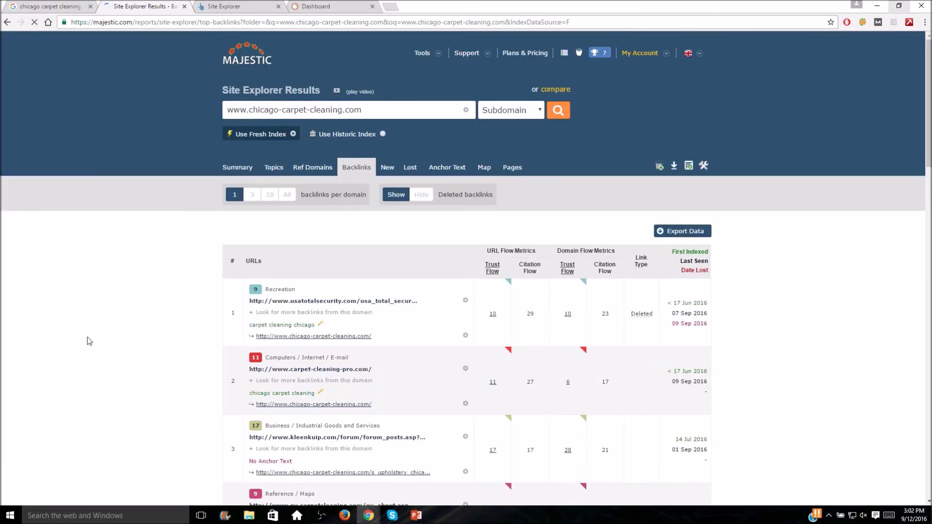
scroll(102, 293, "down", 7)
scroll(103, 294, "down", 4)
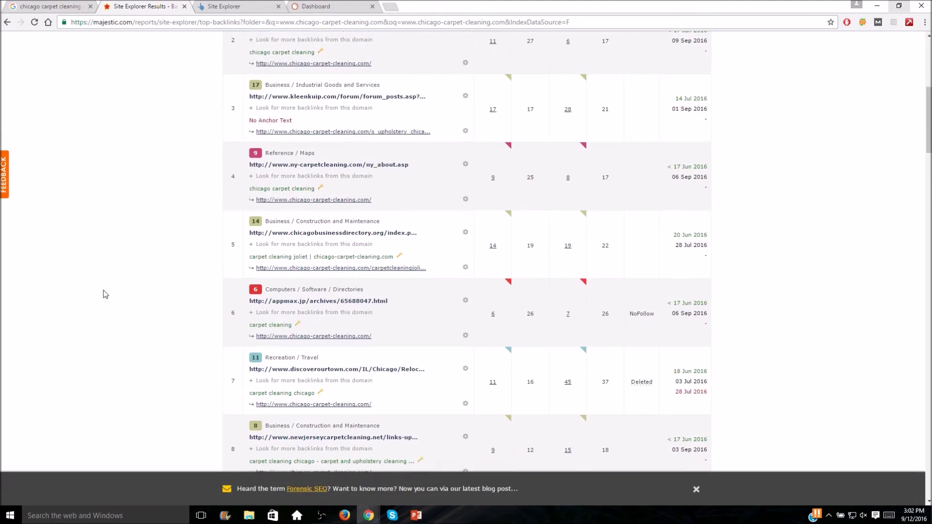
scroll(110, 297, "up", 1)
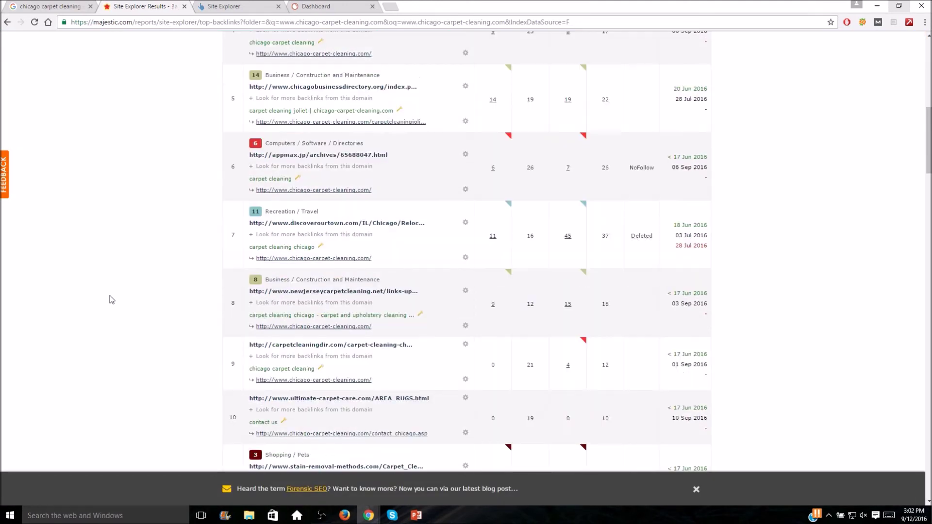
scroll(201, 408, "up", 4)
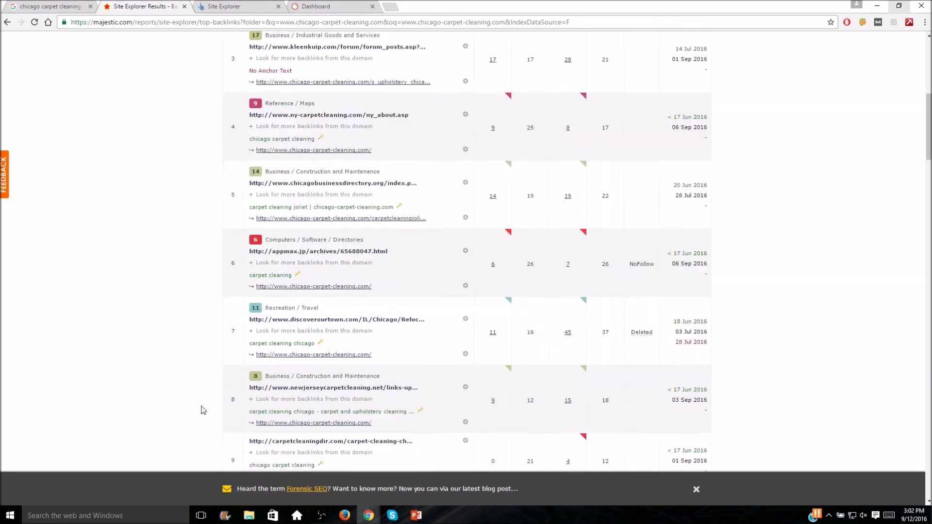
scroll(203, 410, "up", 3)
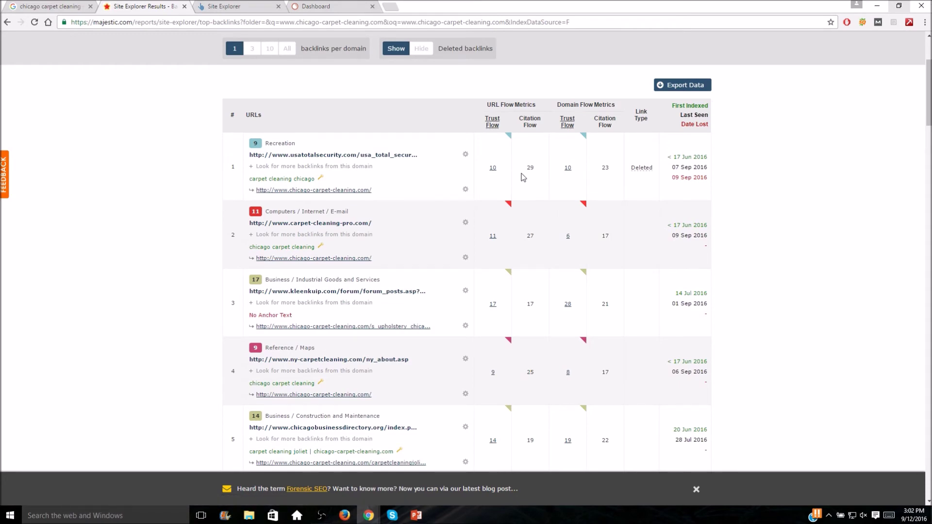
scroll(495, 207, "down", 17)
scroll(494, 208, "down", 5)
scroll(500, 213, "up", 2)
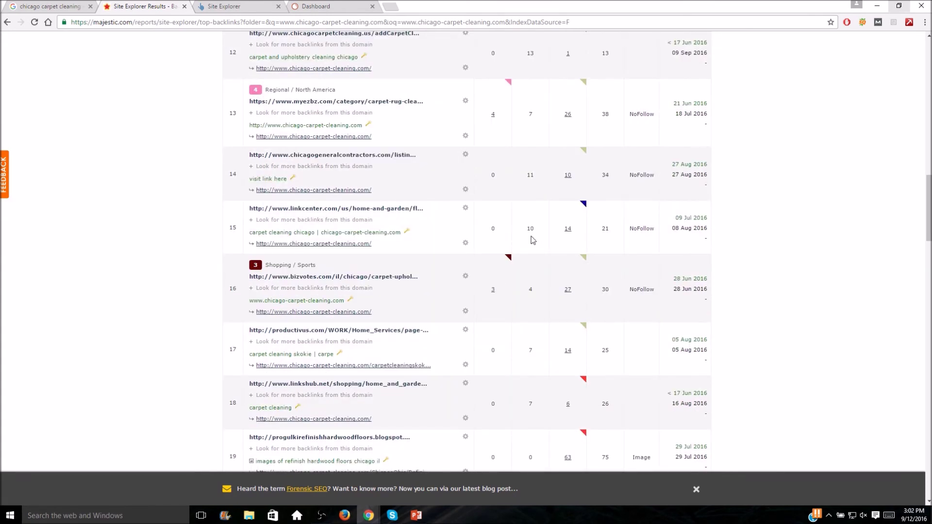
scroll(223, 297, "up", 7)
scroll(218, 297, "up", 12)
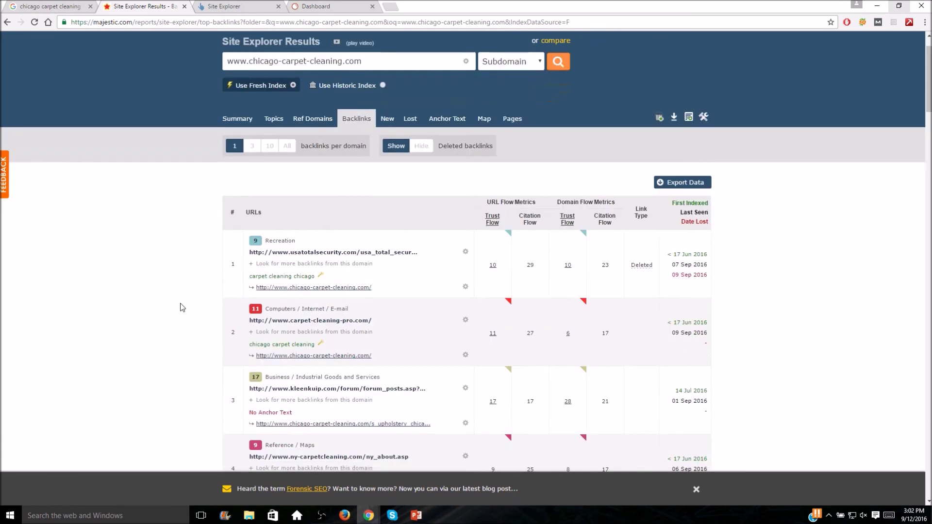
scroll(233, 291, "down", 1)
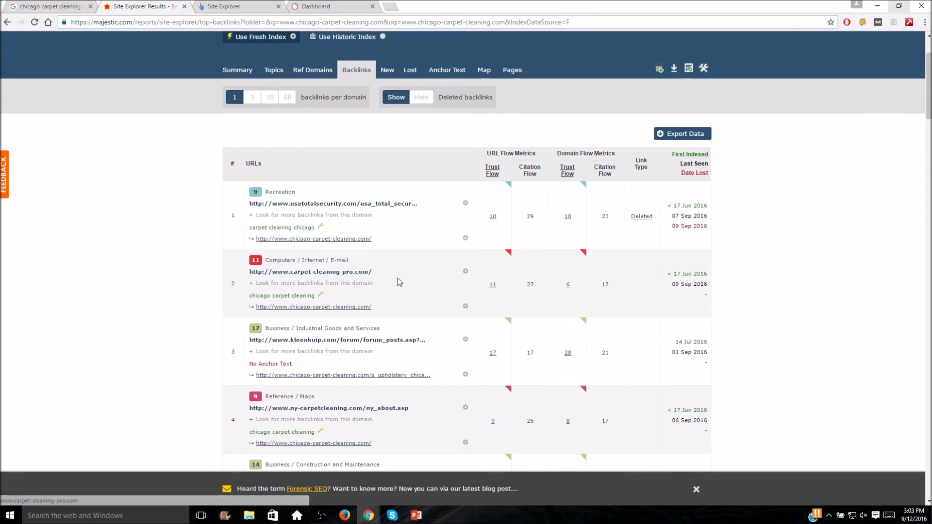
right_click(354, 273)
left_click(388, 280)
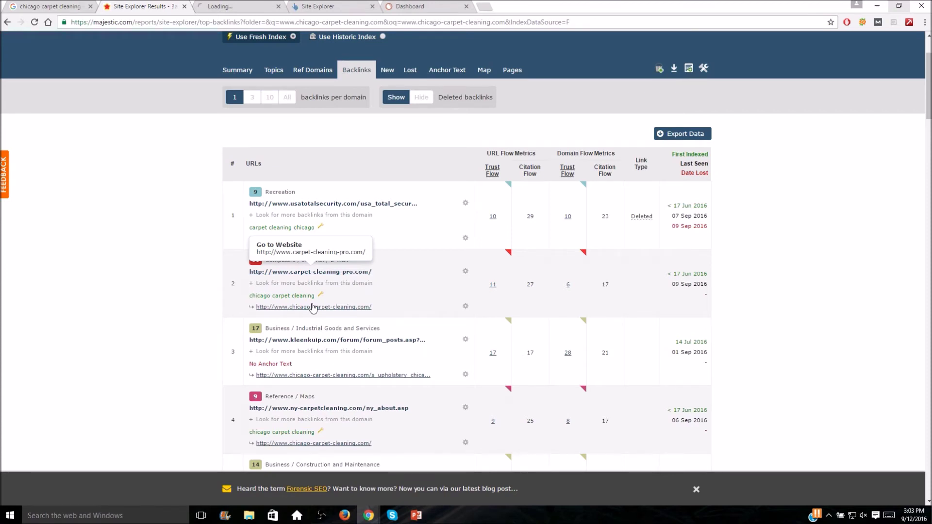
key("ctrl+Tab")
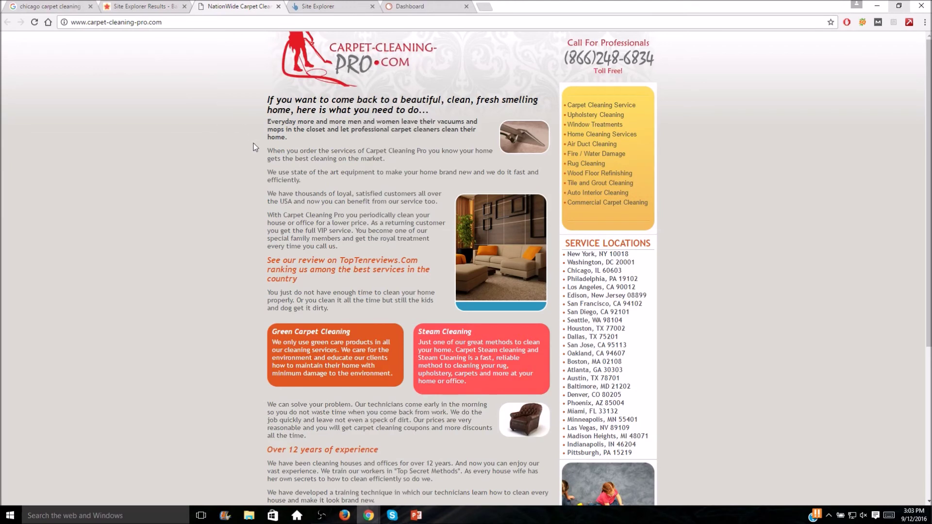
left_click(190, 5)
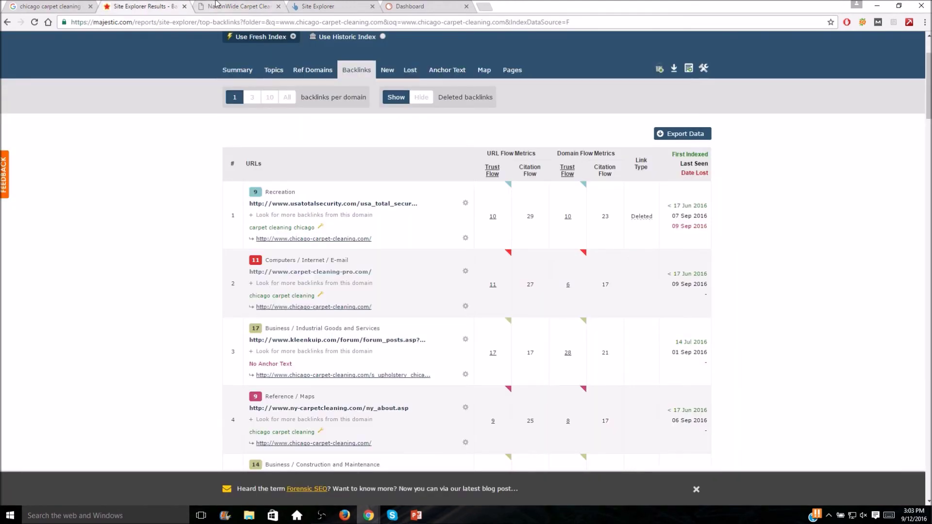
left_click(217, 4)
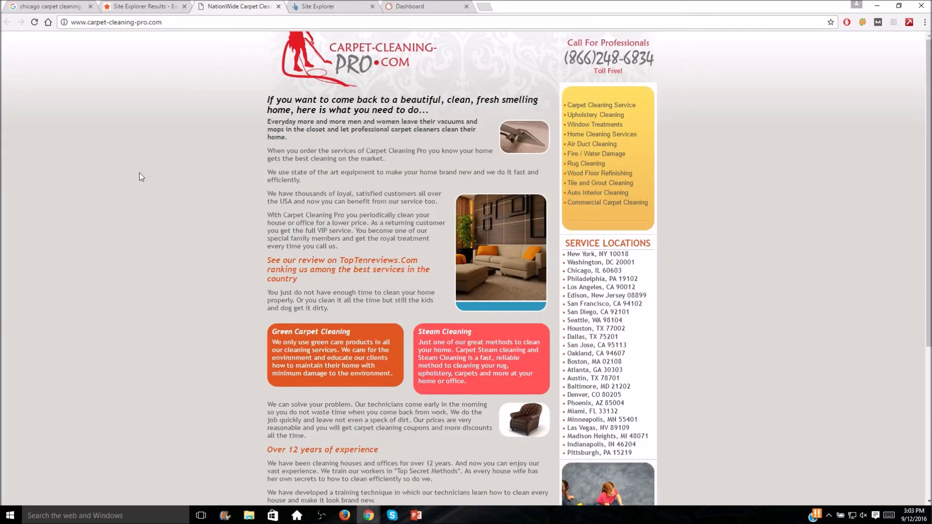
key("ctrl+f")
type("chicago")
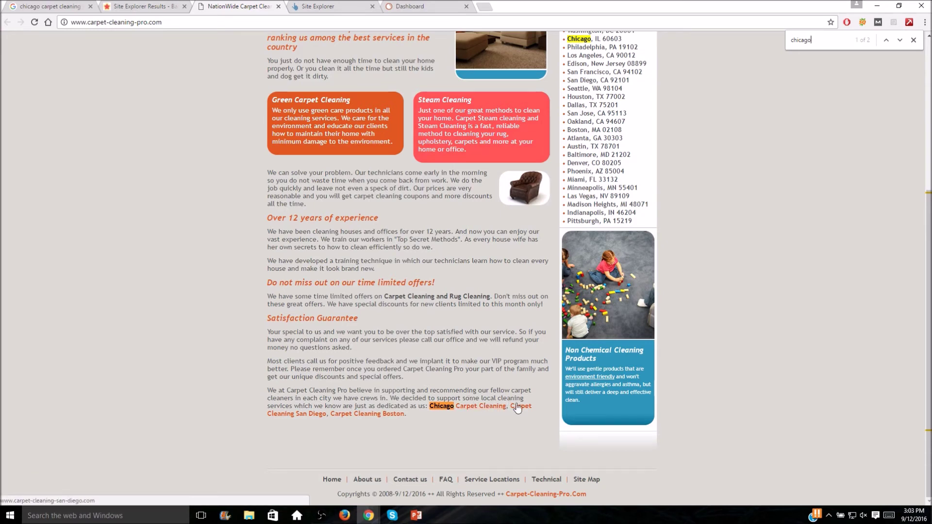
left_click(914, 40)
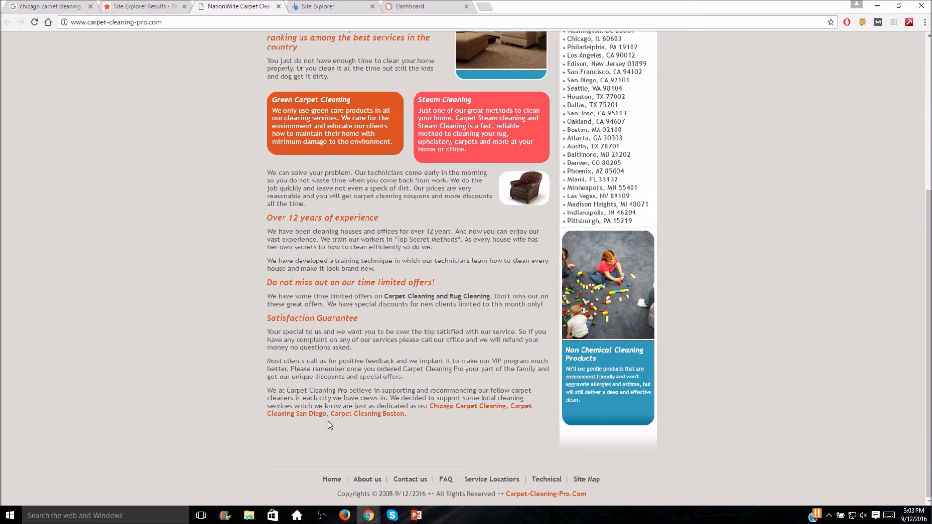
scroll(133, 290, "up", 5)
scroll(132, 288, "down", 5)
left_click(525, 407)
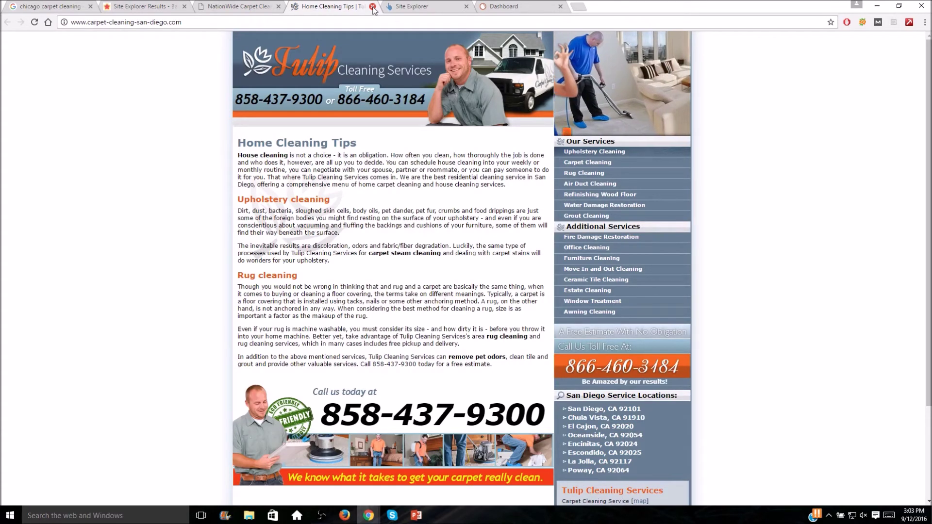
left_click(372, 7)
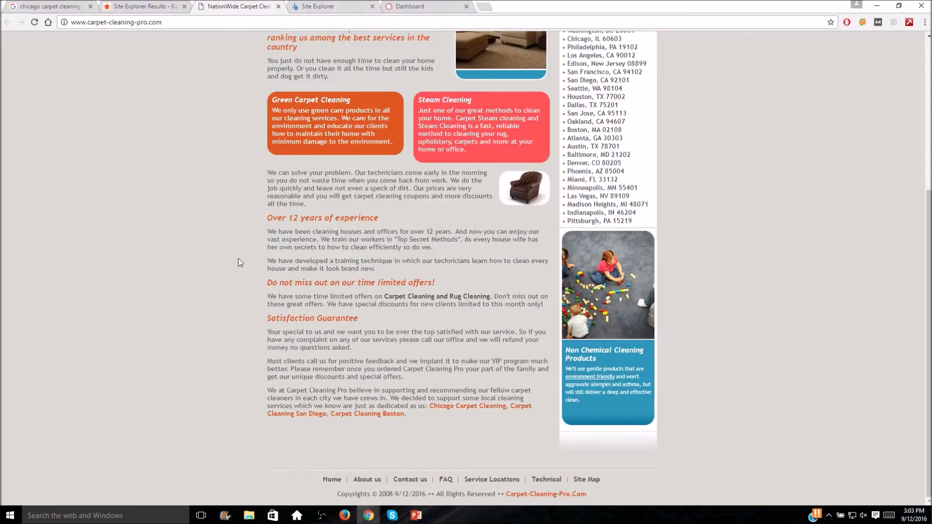
scroll(191, 274, "up", 5)
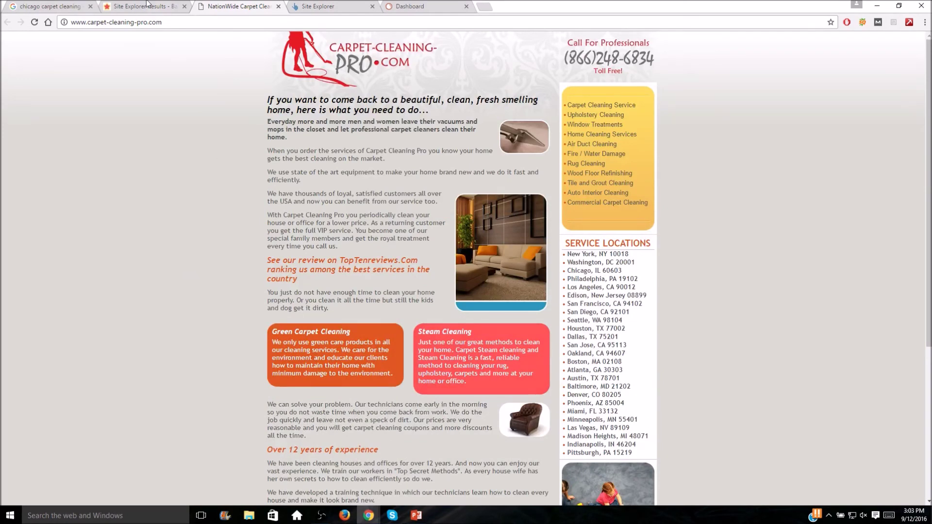
left_click(278, 6)
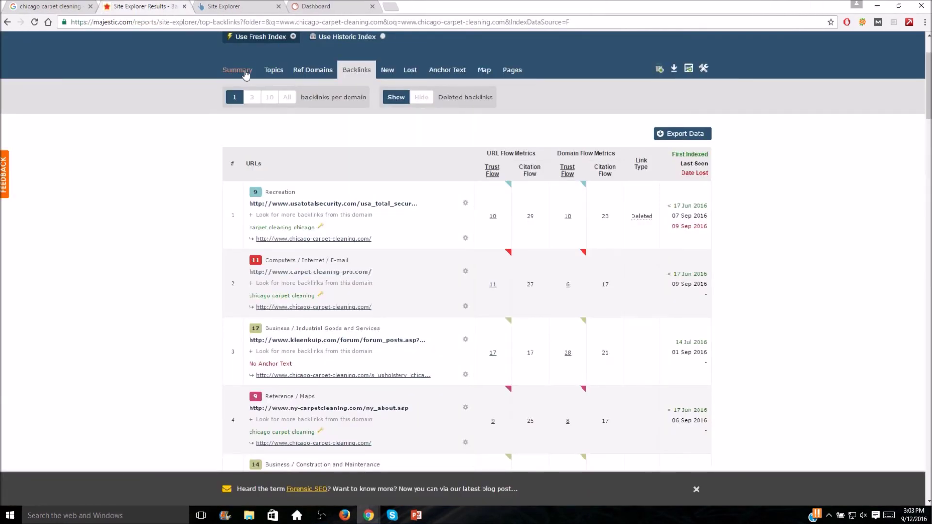
Step: Look up chicago-carpet-cleaning.com in Ahrefs Site Explorer: DR 45, 359 backlinks, 73 referring domains
left_click(257, 6)
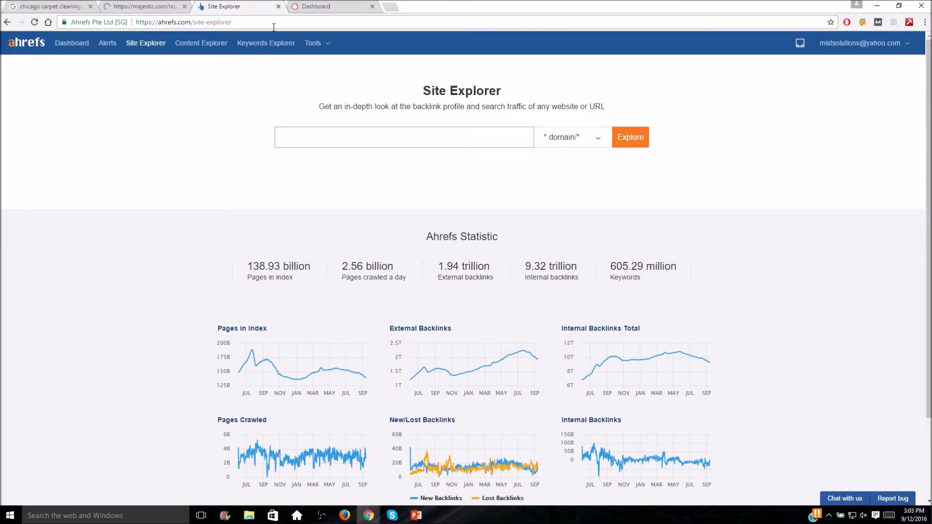
left_click(311, 140)
type("www.chicago-carpet-cleaning.com")
left_click(629, 140)
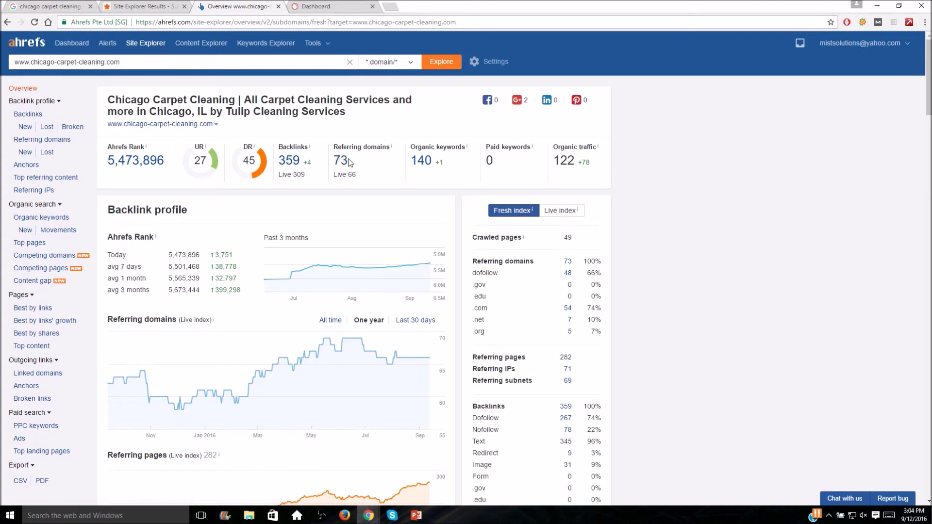
Step: Compare the Ahrefs overview with the Majestic summary, then move to the SEMrush dashboard
left_click(171, 6)
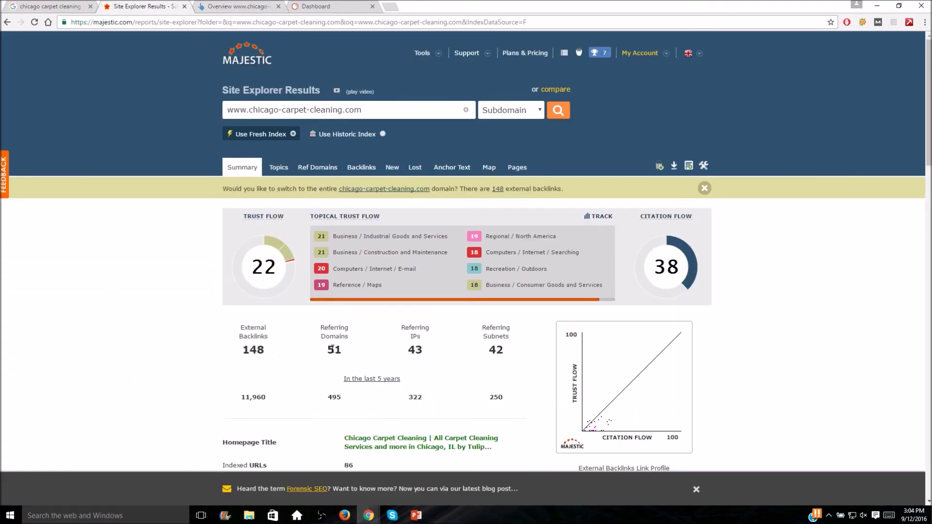
left_click(239, 7)
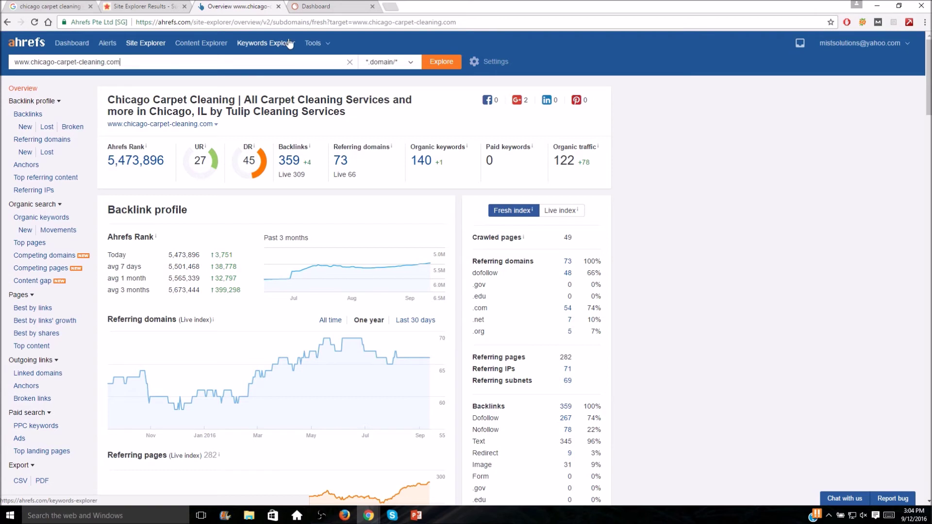
mouse_move(317, 44)
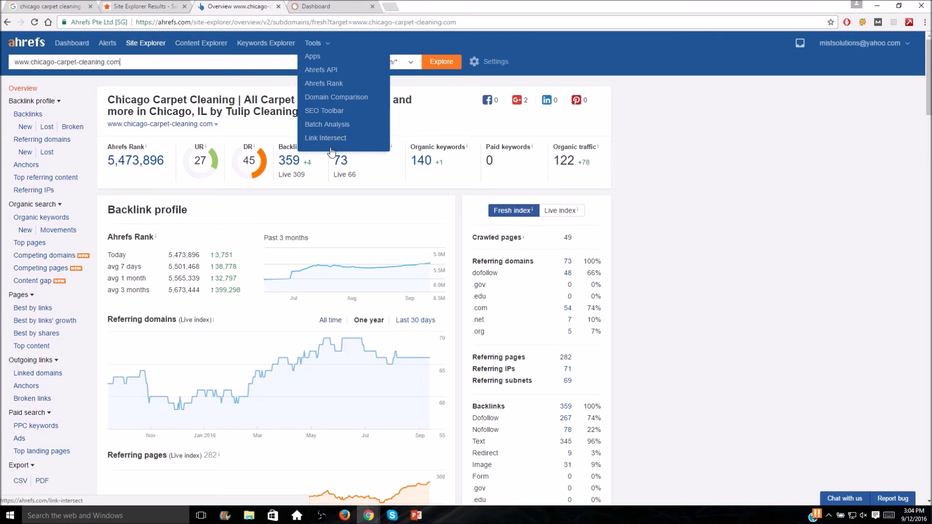
left_click(328, 6)
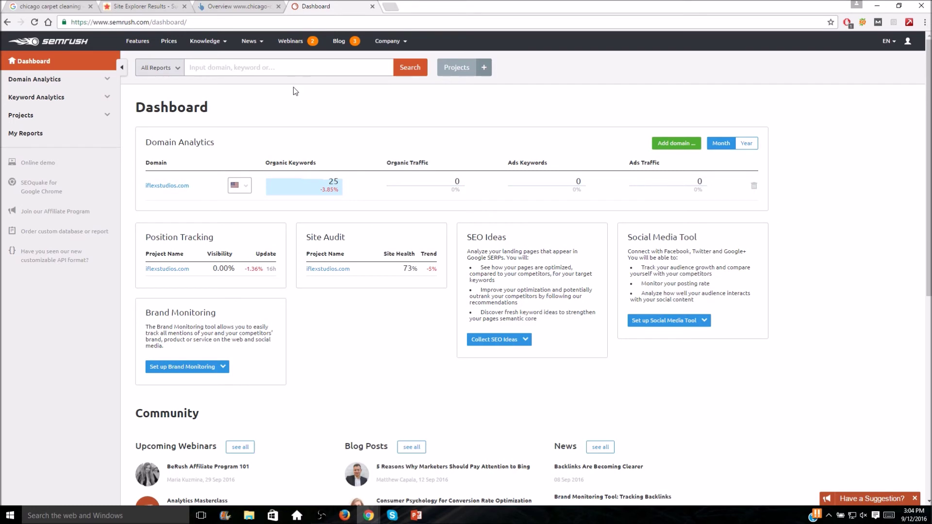
Step: Run a SEMrush domain overview for chicago-carpet-cleaning.com and go to its Organic Research report
left_click(273, 72)
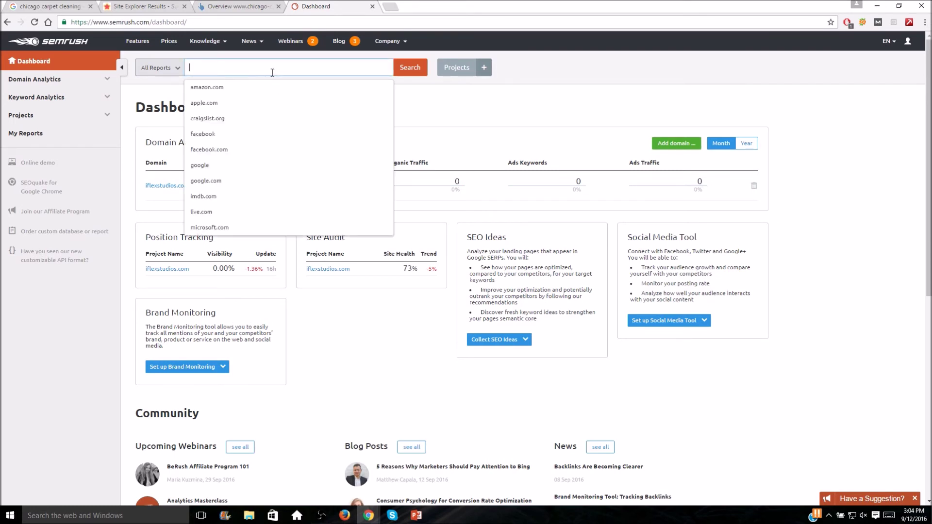
type("www.chicago-carpet-cleaning.com")
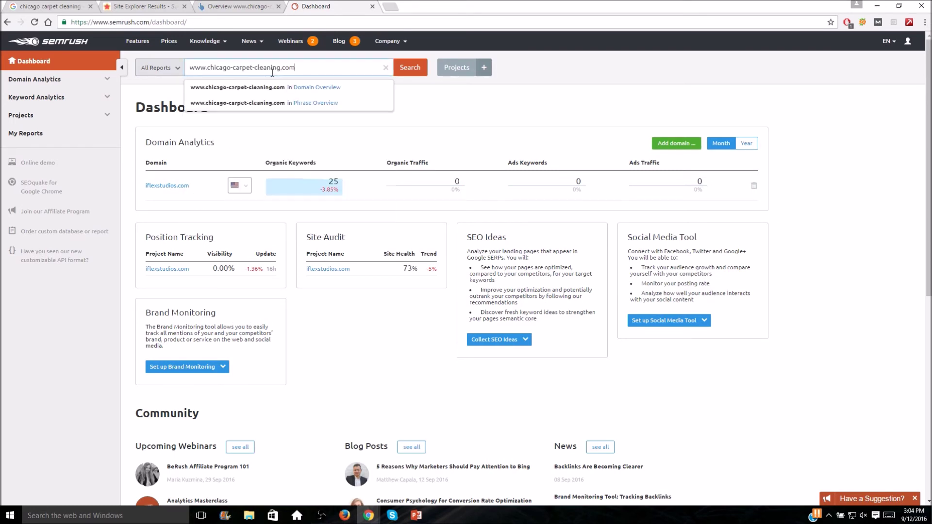
left_click(409, 72)
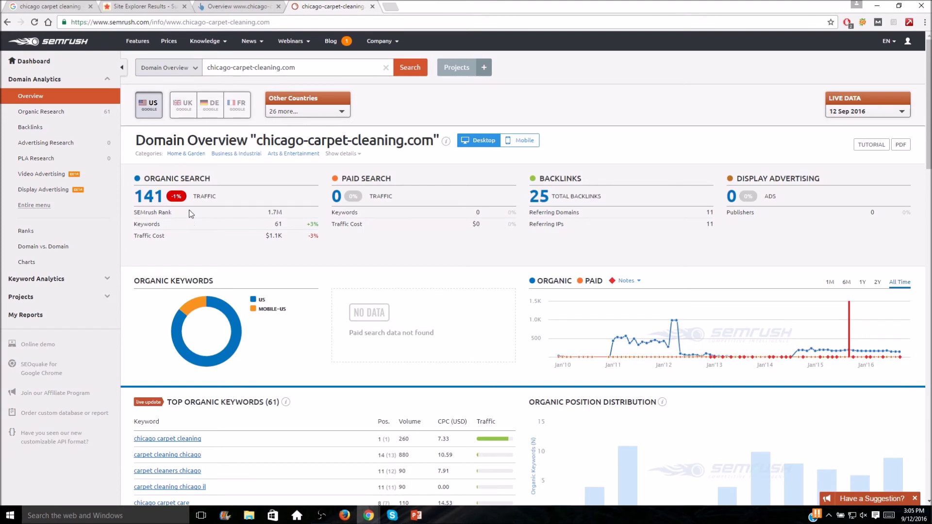
left_click(45, 115)
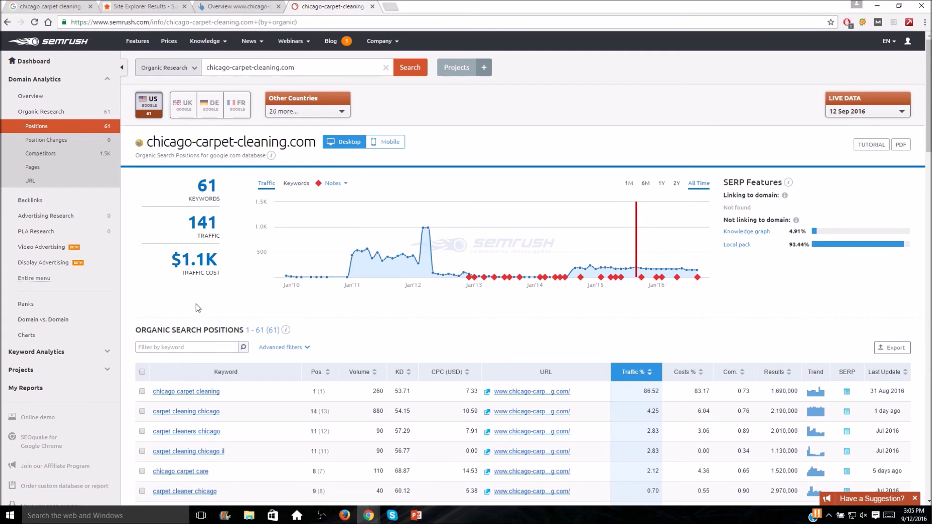
Step: Review the 61 keywords, with 'chicago carpet cleaning' ranking 1st for 86.52% of traffic
mouse_move(217, 244)
mouse_move(202, 189)
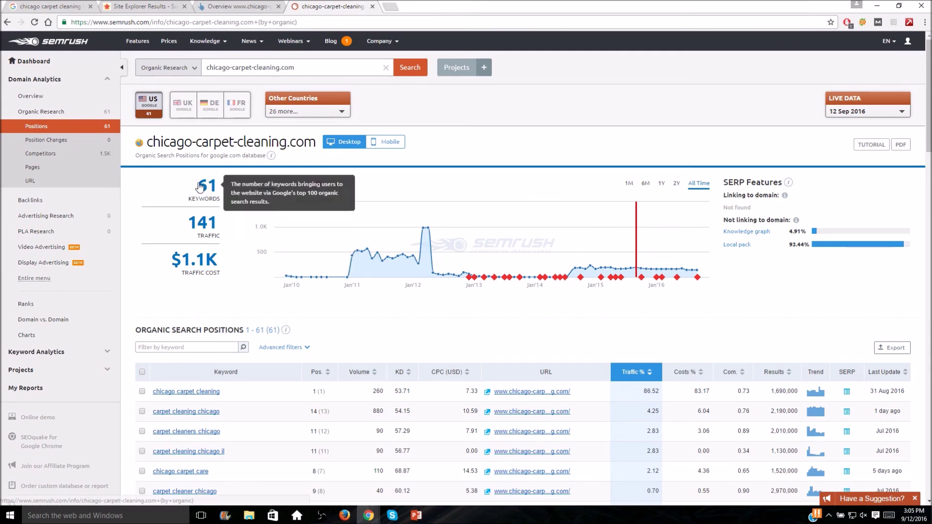
mouse_move(204, 228)
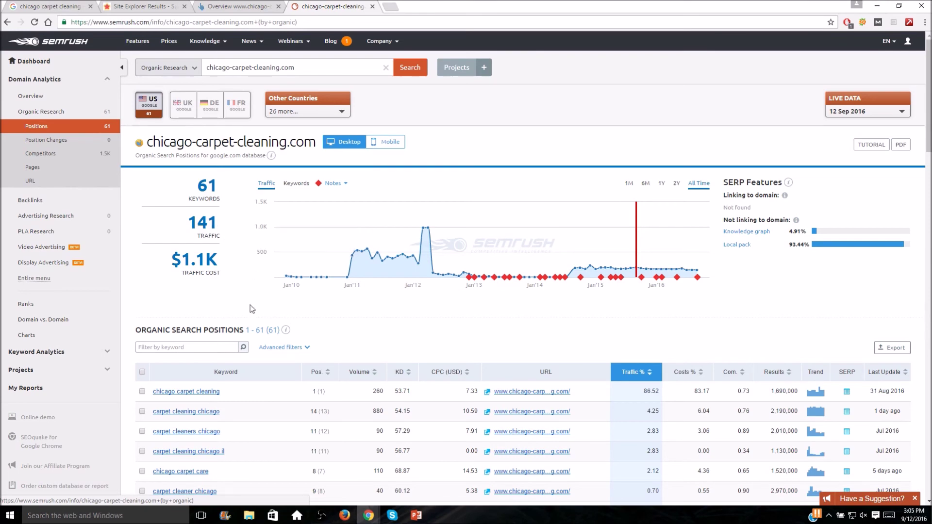
mouse_move(200, 269)
scroll(337, 229, "down", 2)
scroll(337, 229, "down", 1)
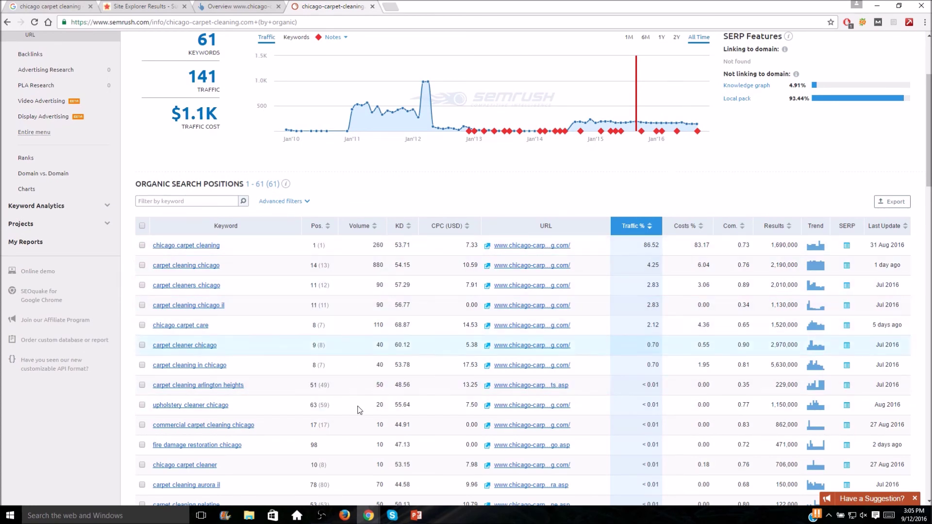
mouse_move(245, 250)
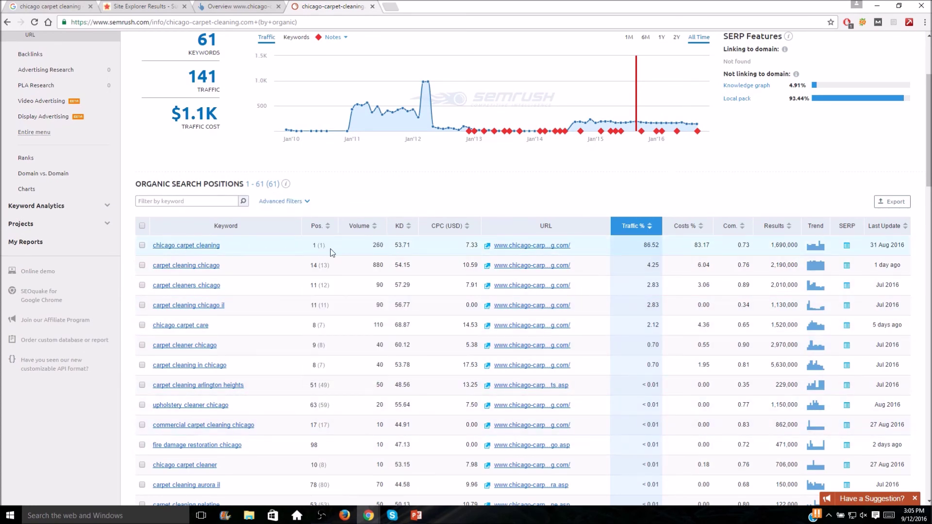
Step: Compare the Google 'chicago carpet cleaning' results with the SEMrush organic positions report
left_click(62, 6)
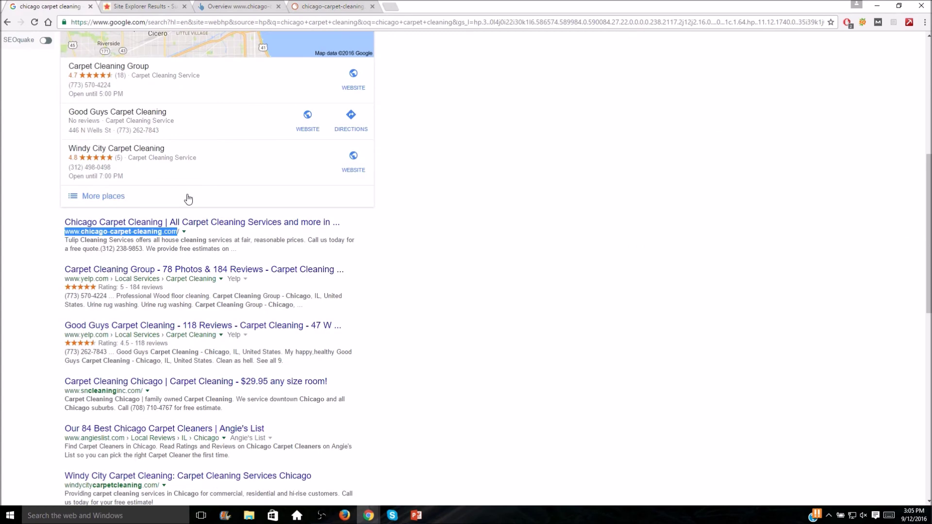
left_click(581, 251)
scroll(451, 286, "up", 5)
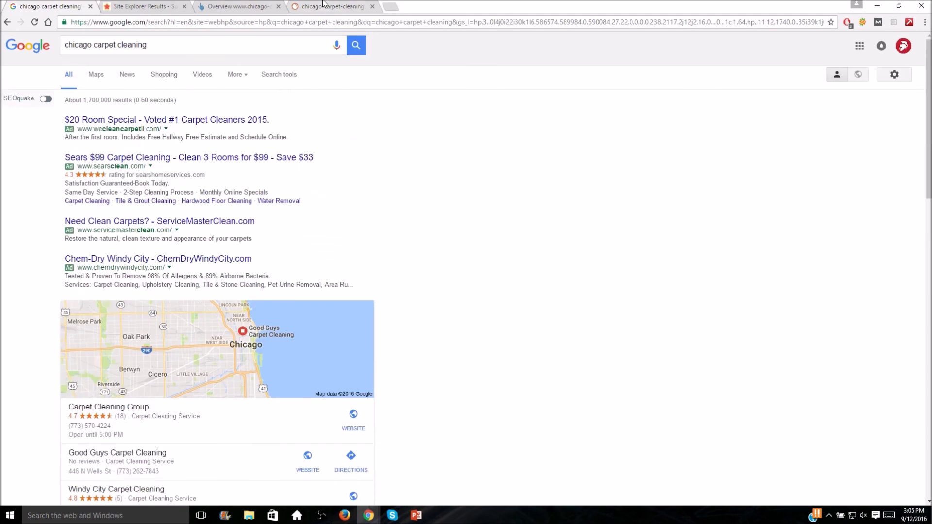
left_click(323, 6)
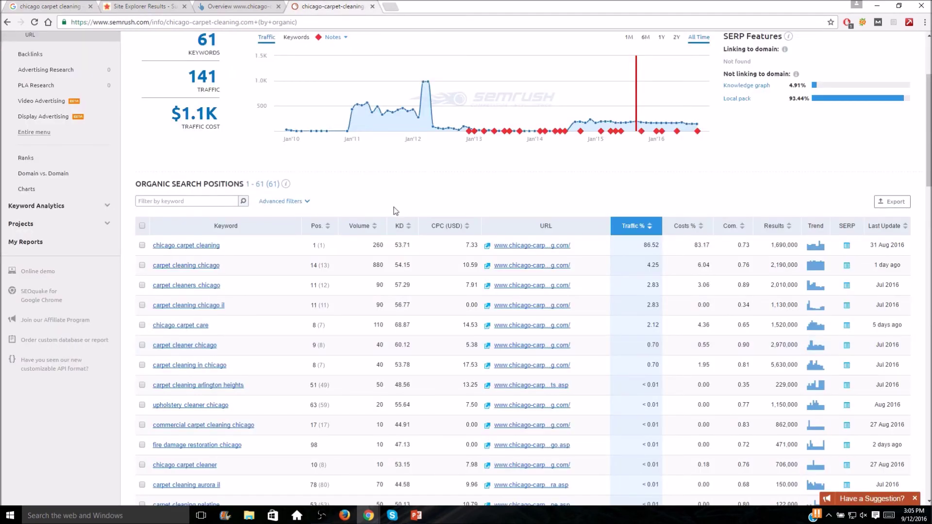
scroll(420, 208, "down", 1)
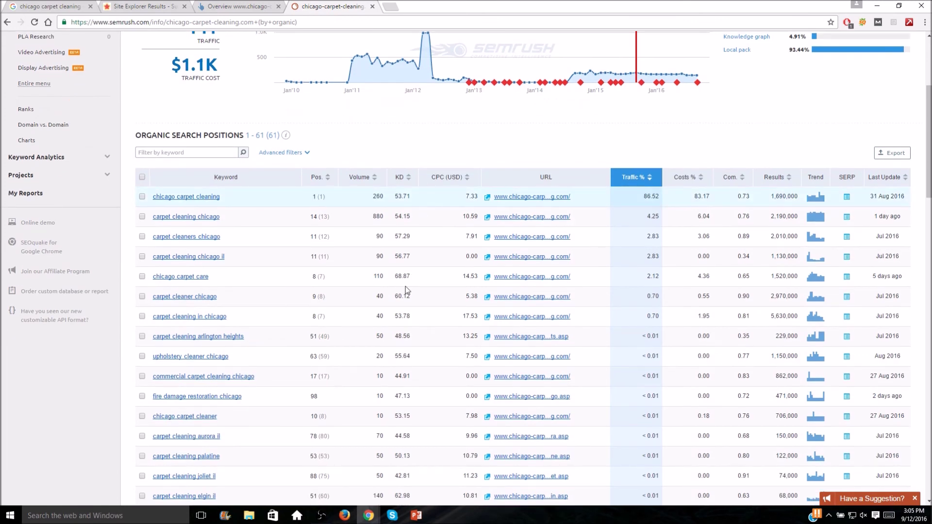
scroll(406, 286, "up", 4)
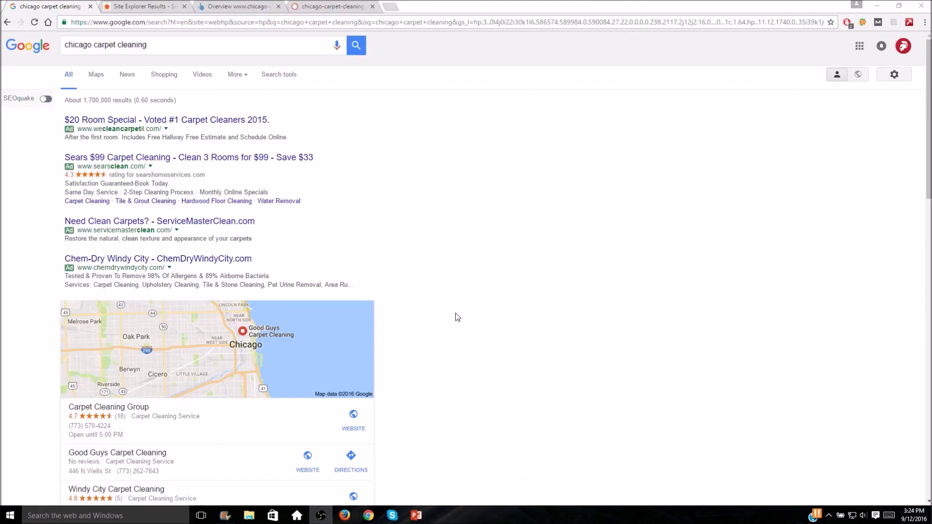
Step: Find chicago-carpet-cleaning.com as the first organic result below the map pack and open it
scroll(457, 316, "down", 9)
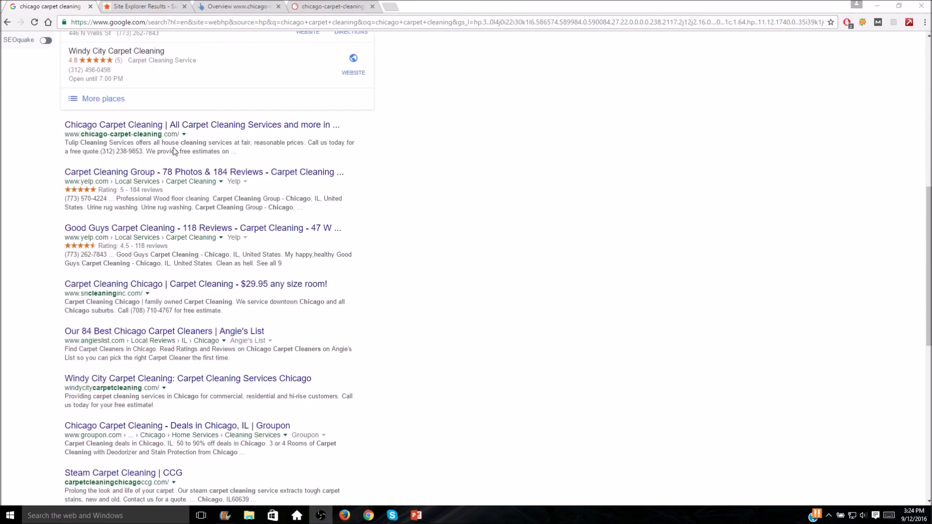
scroll(89, 149, "down", 1)
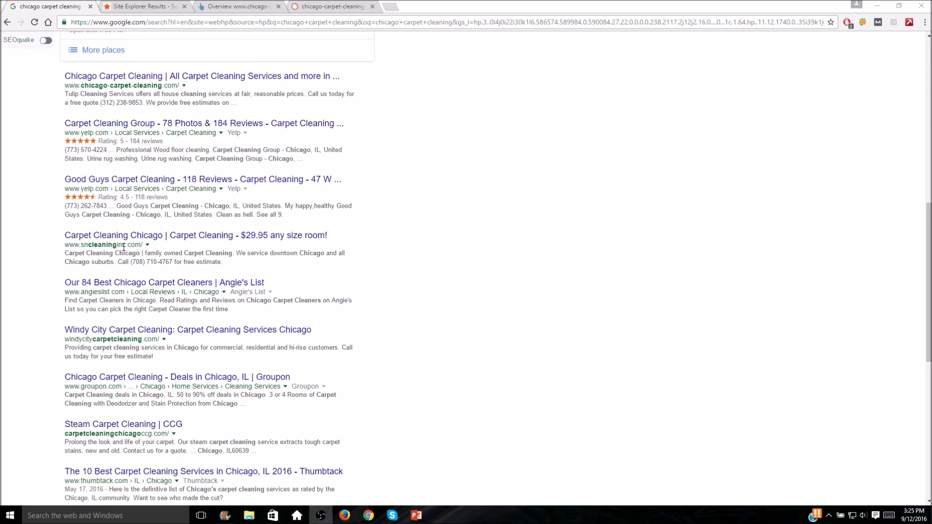
scroll(122, 242, "up", 2)
scroll(122, 242, "up", 1)
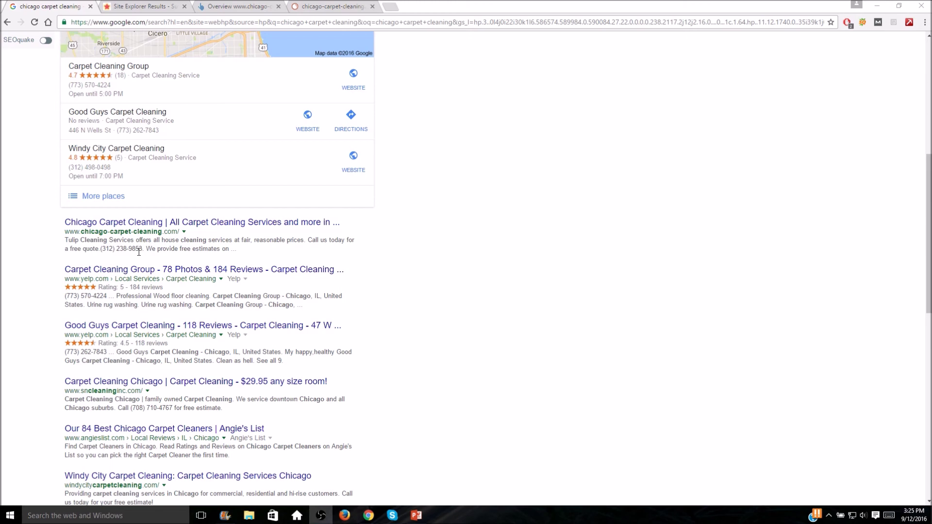
left_click(136, 226)
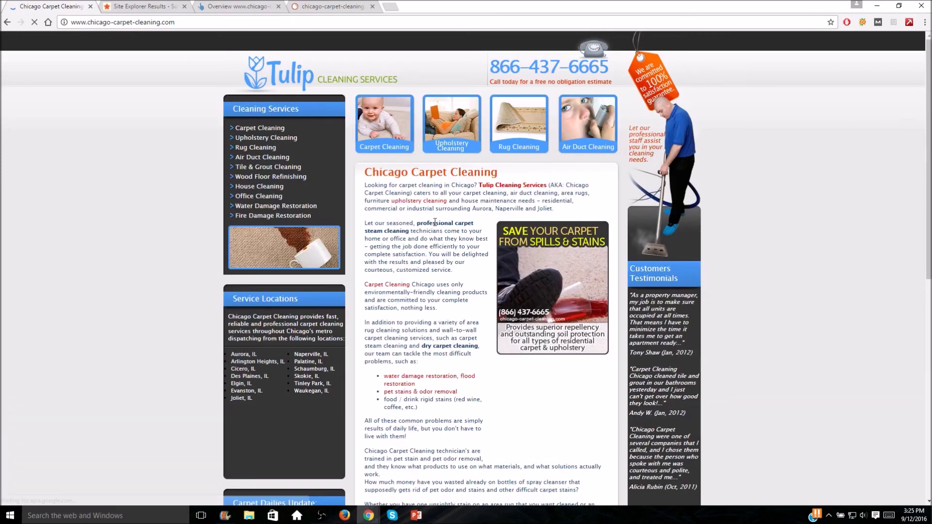
Step: Scroll through the Tulip Cleaning Services services, locations and testimonials, then back to the top
scroll(412, 233, "down", 7)
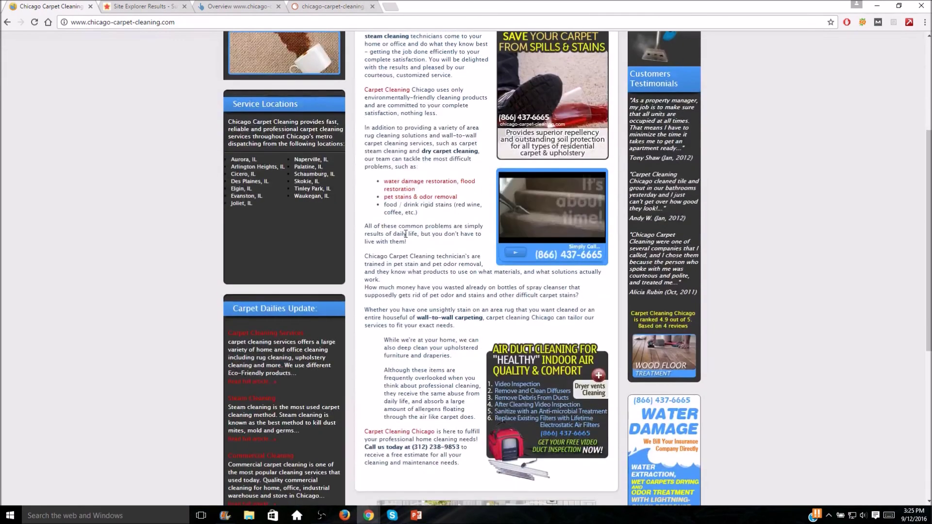
scroll(406, 238, "down", 1)
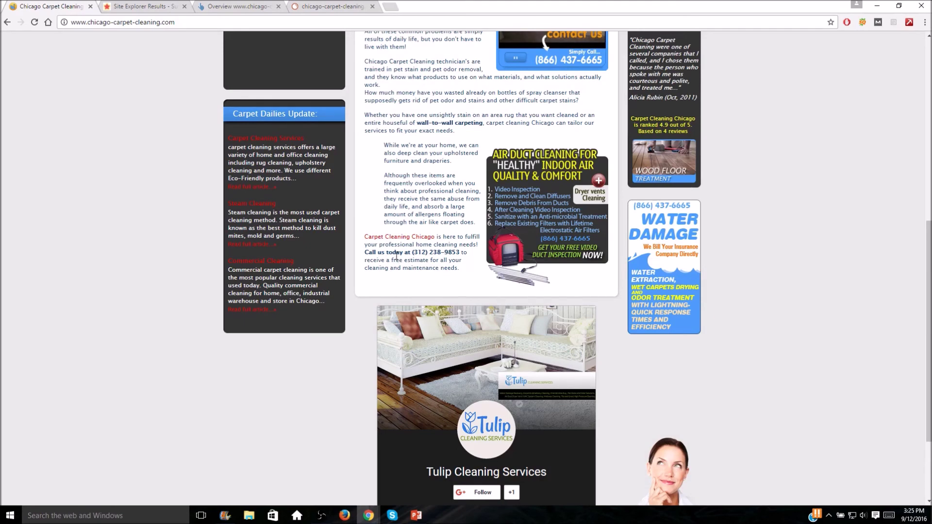
scroll(396, 256, "up", 7)
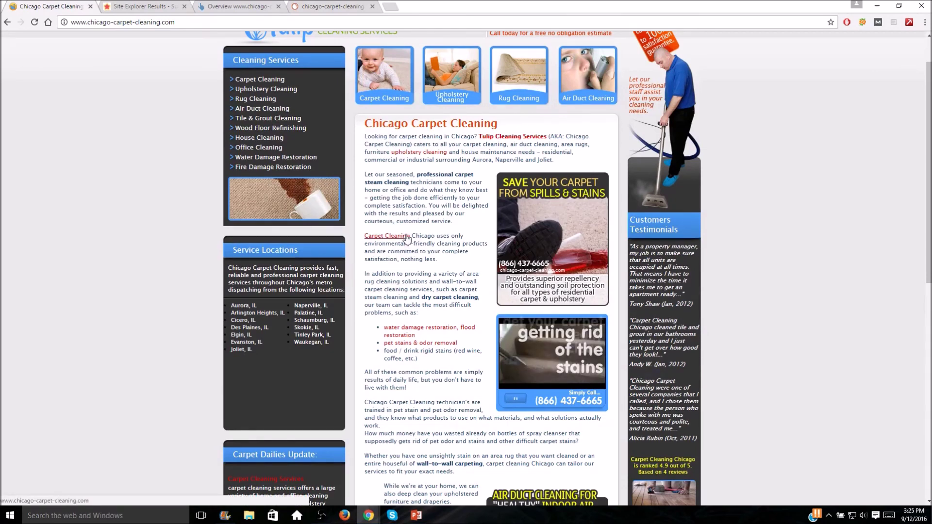
scroll(407, 239, "up", 1)
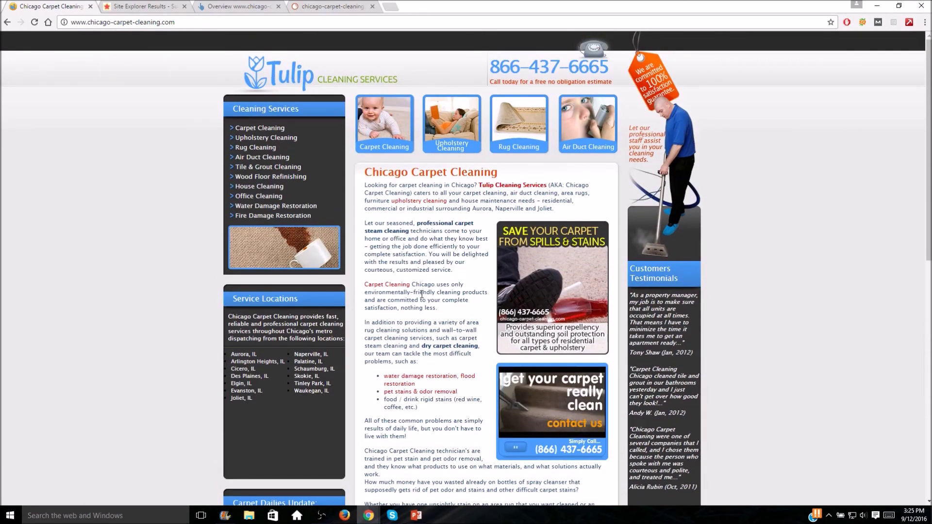